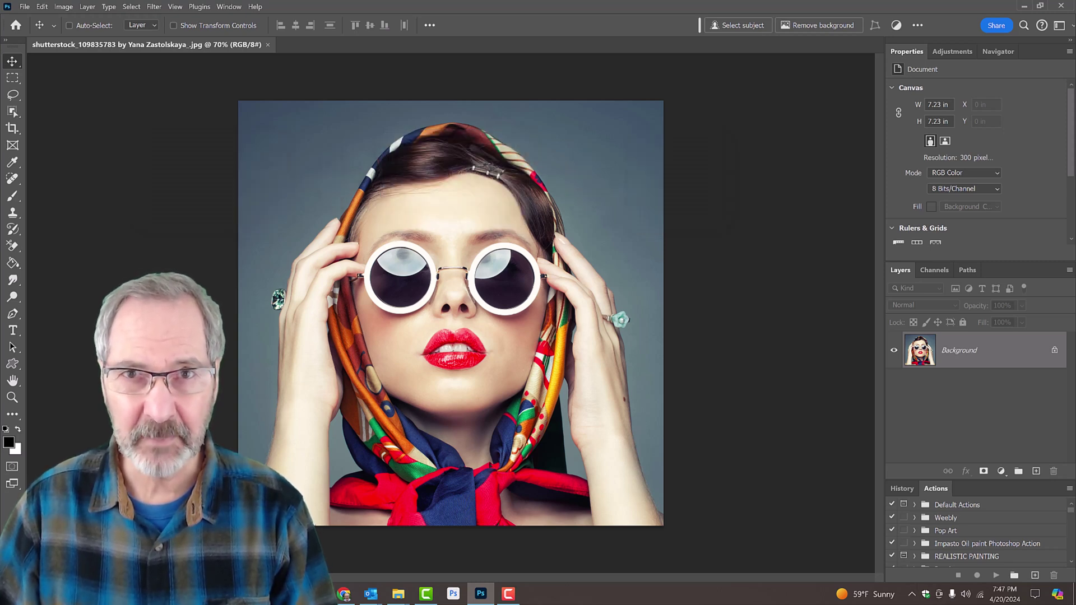
# Resize the portrait to 300 × 300 px at 72 ppi using Nearest Neighbor resampling
pyautogui.hotkey('ctrl', 'alt', 'i')
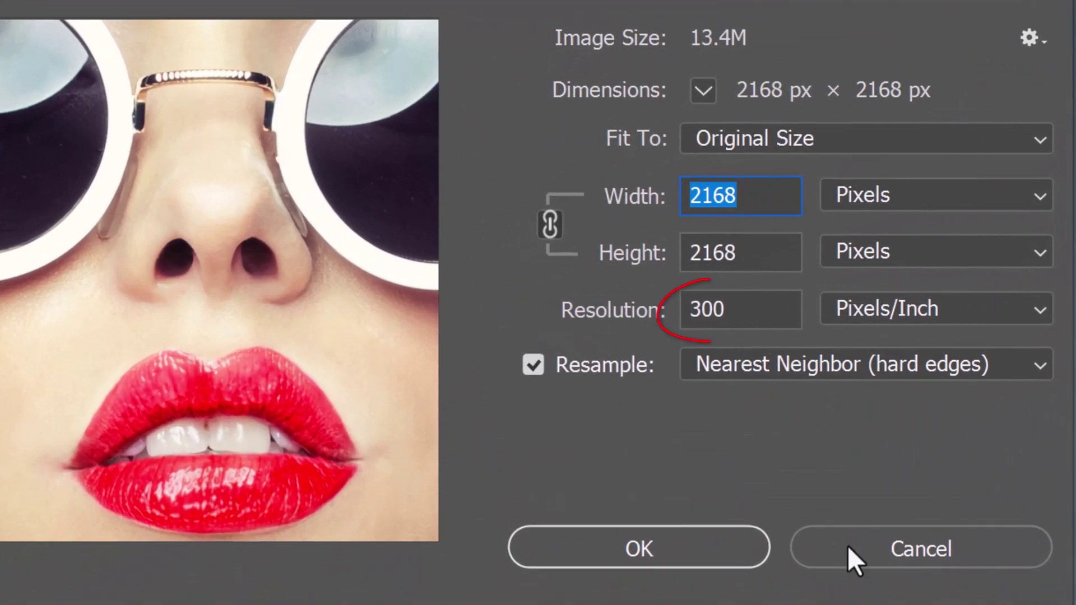
pyautogui.click(555, 292)
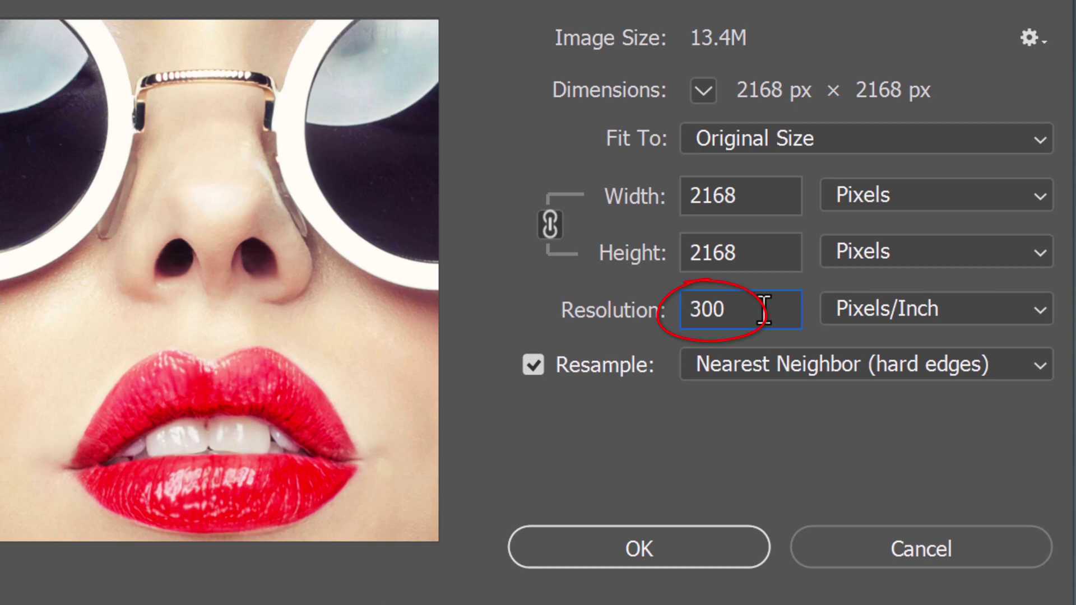
pyautogui.write('72')
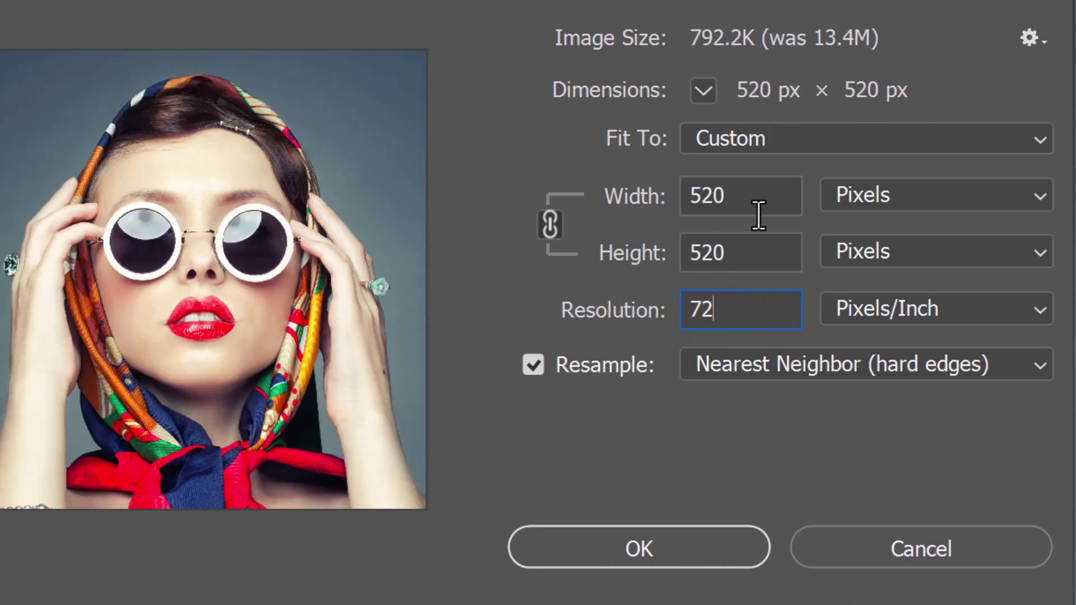
pyautogui.click(771, 195)
pyautogui.write('30')
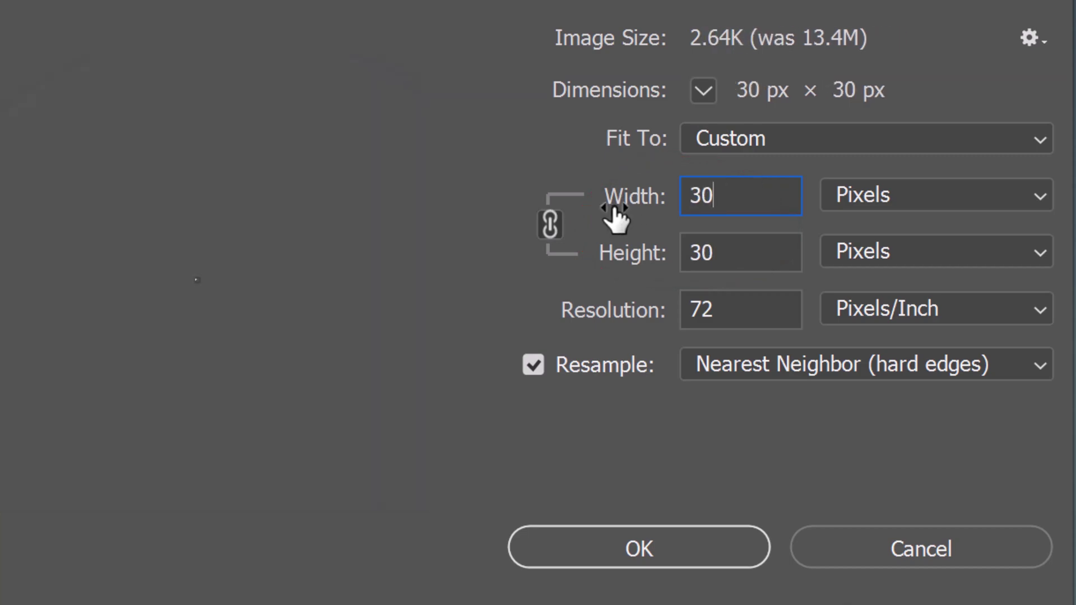
pyautogui.write('0')
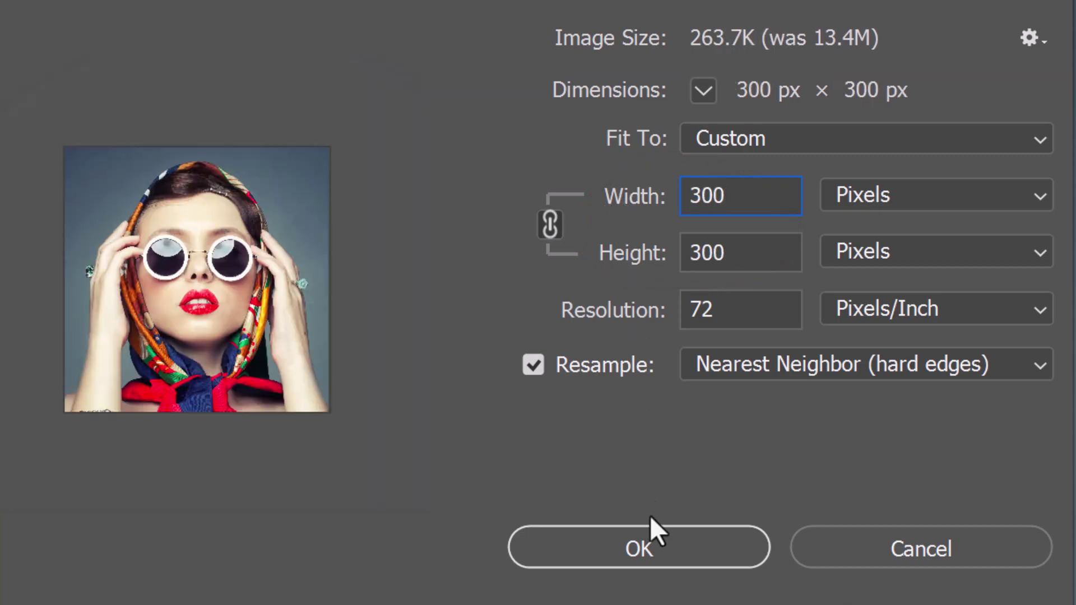
pyautogui.click(655, 549)
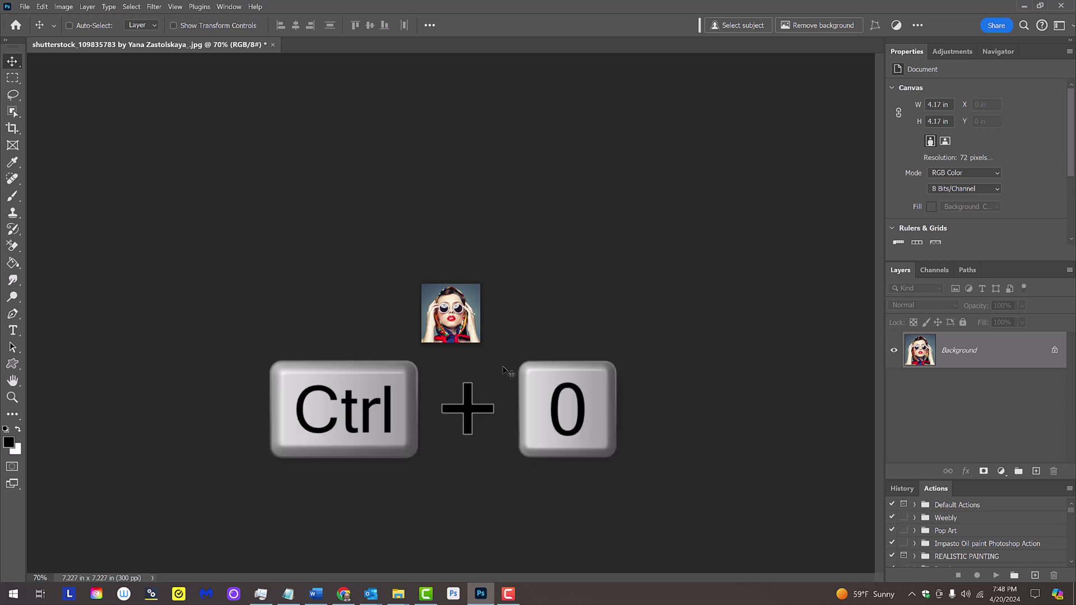
# Fit the image on screen and bring up Save for Web (Legacy) for the 300 px portrait
pyautogui.hotkey('ctrl', '0')
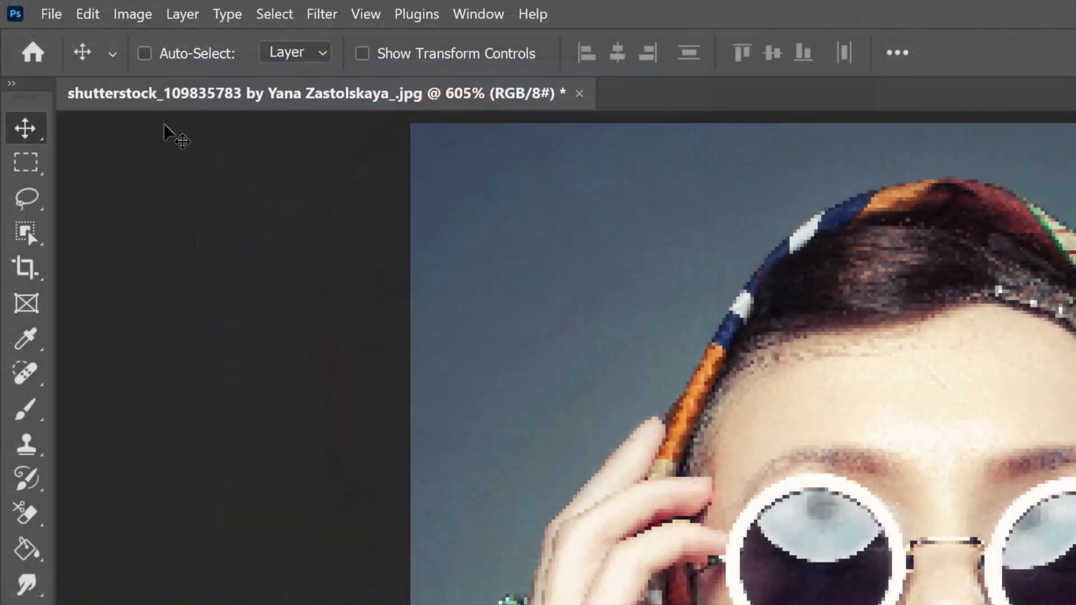
pyautogui.click(24, 7)
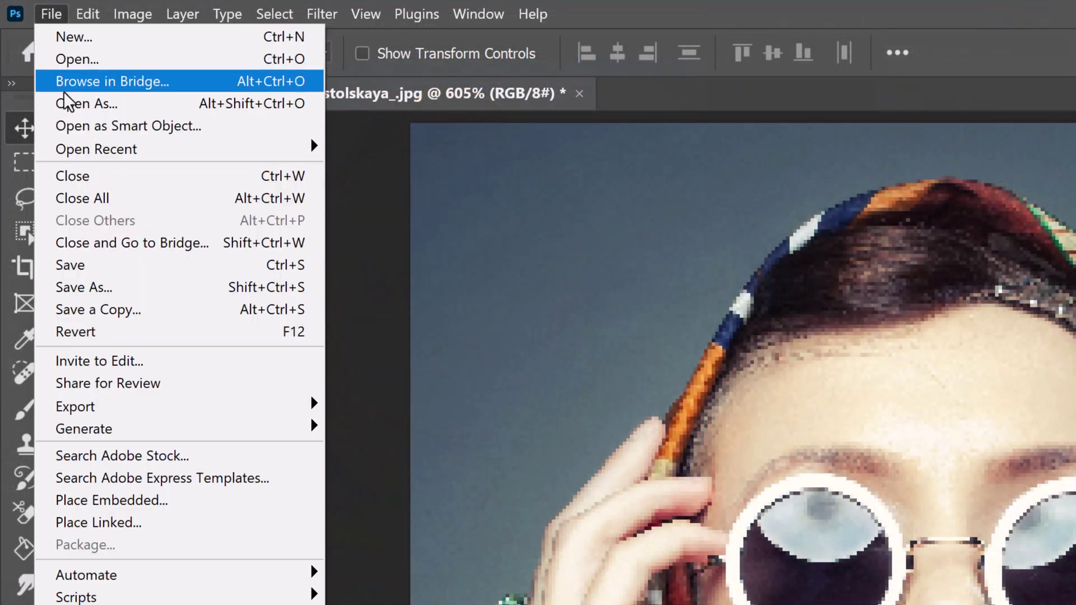
pyautogui.moveTo(75, 406)
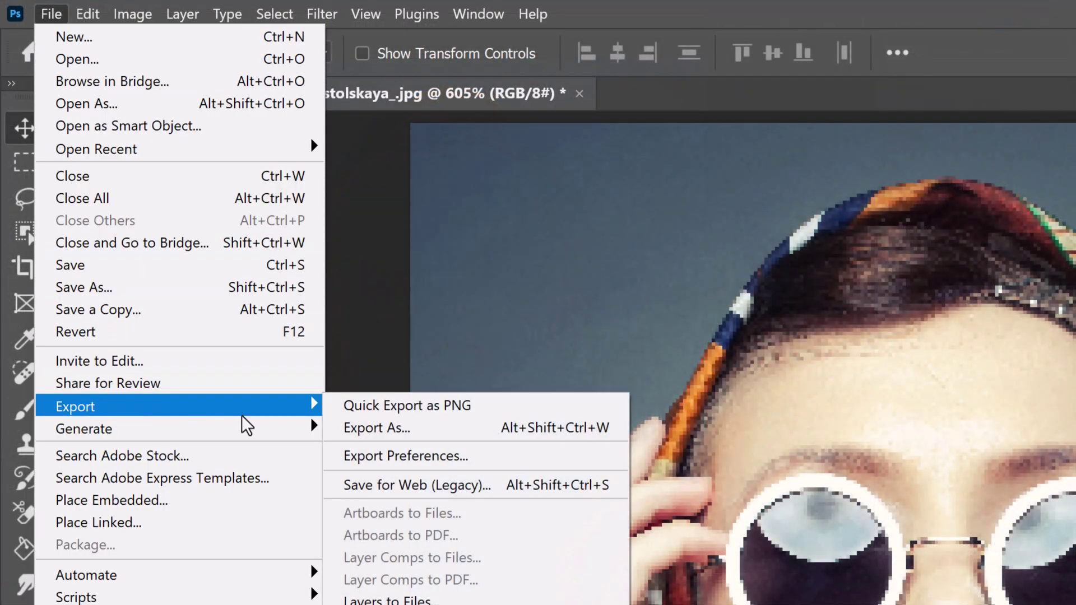
pyautogui.click(393, 489)
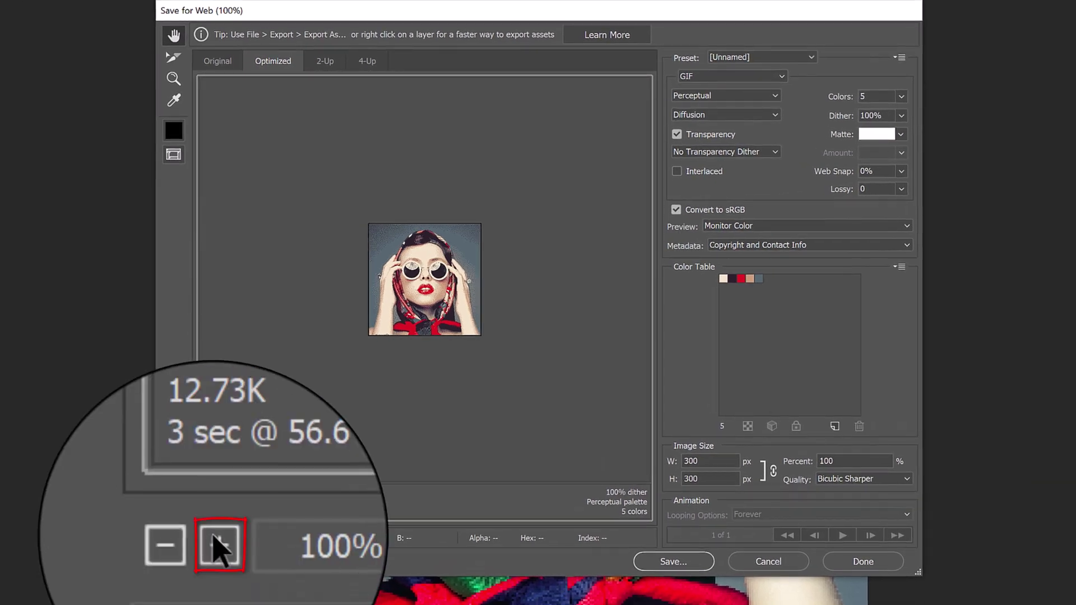
# Zoom into the export preview, review the presets, and keep GIF as the export format
pyautogui.click(215, 539)
pyautogui.click(215, 539)
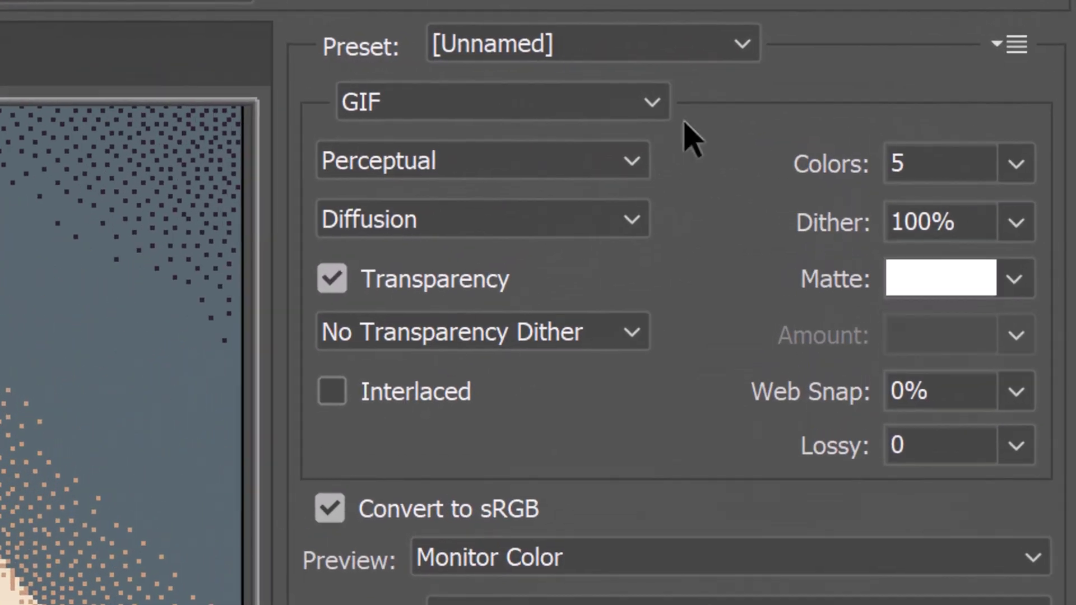
pyautogui.click(742, 44)
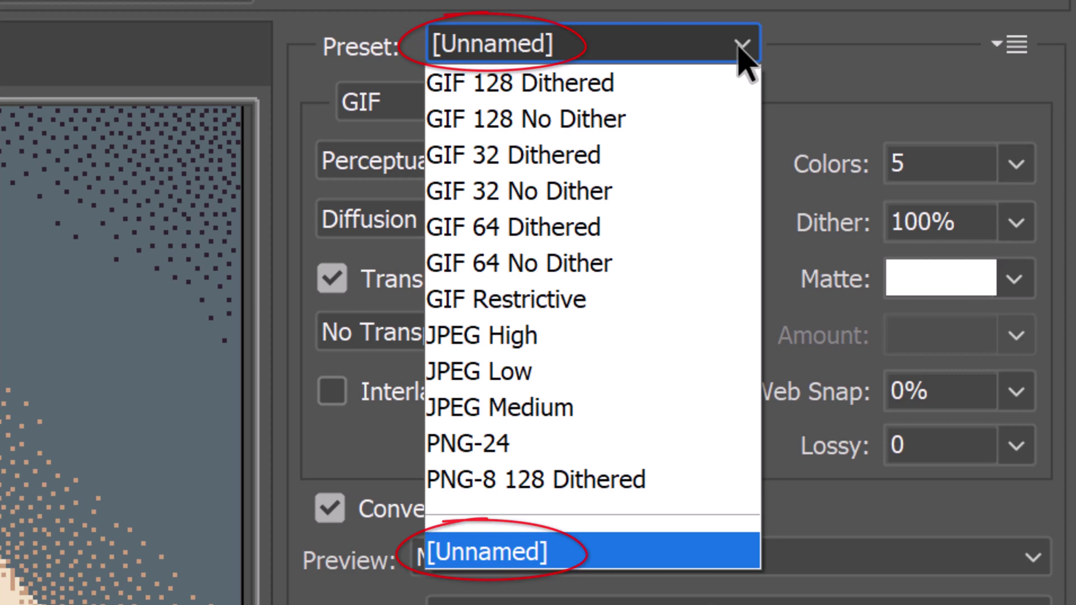
pyautogui.click(743, 51)
pyautogui.click(655, 103)
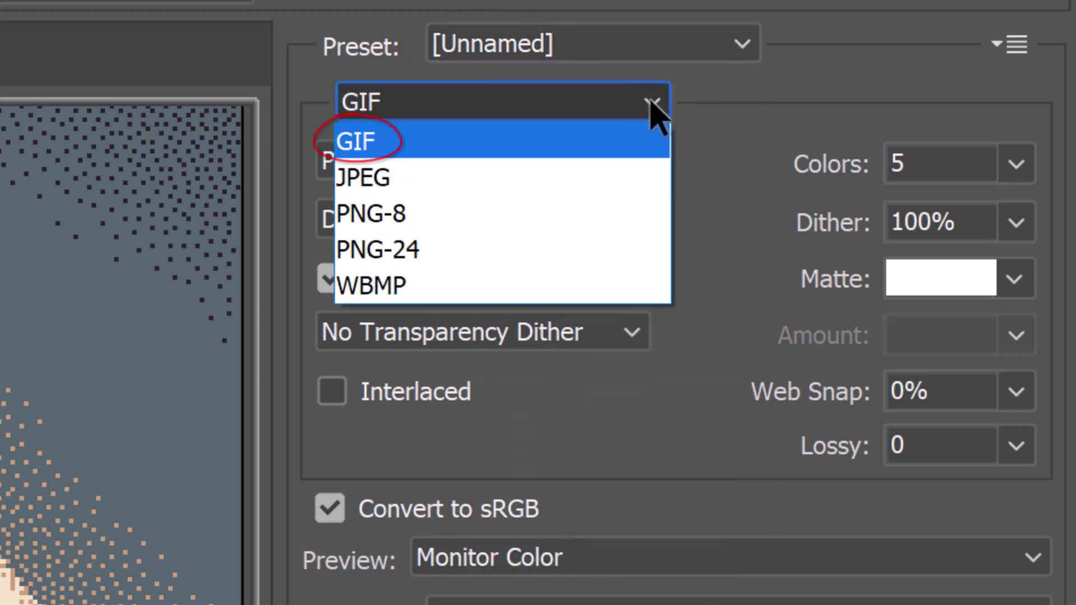
pyautogui.click(655, 103)
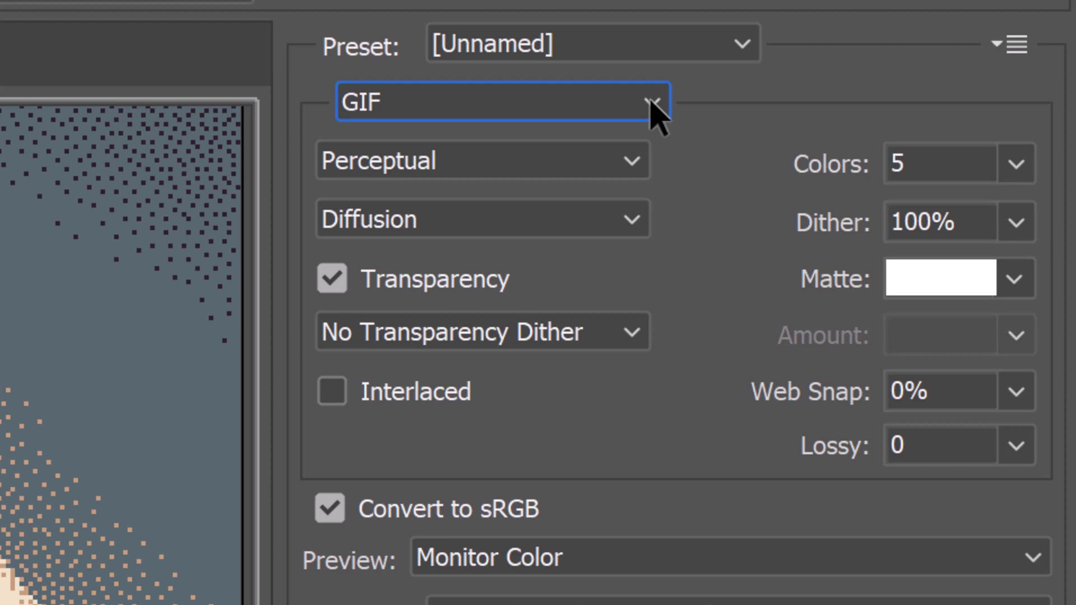
# Set colour reduction to Selective with Diffusion dither and reduce the palette to 2 colours
pyautogui.click(635, 163)
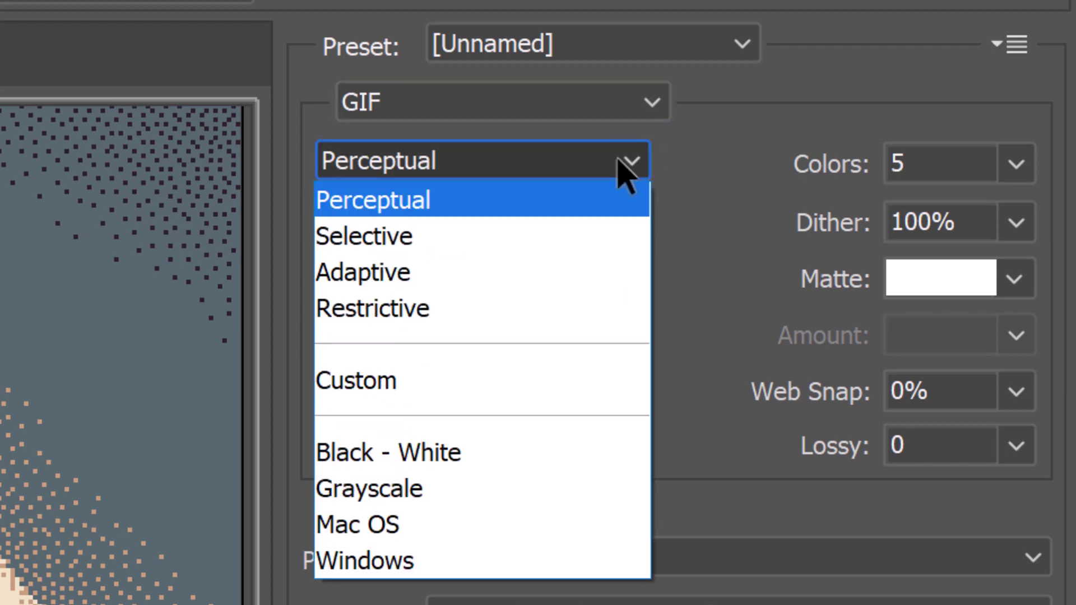
pyautogui.click(370, 242)
pyautogui.click(622, 226)
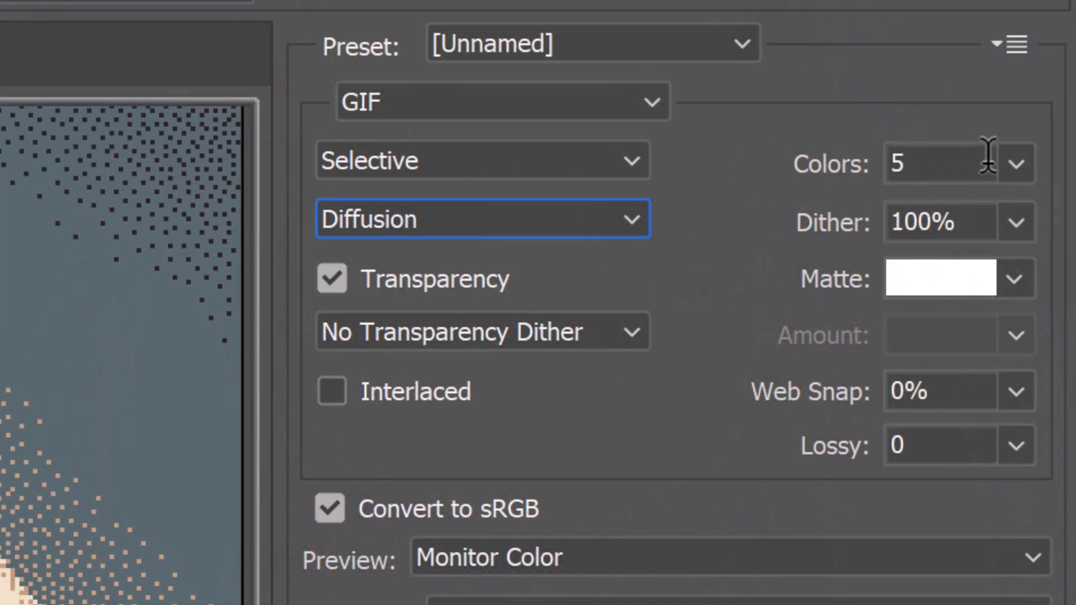
pyautogui.click(1016, 164)
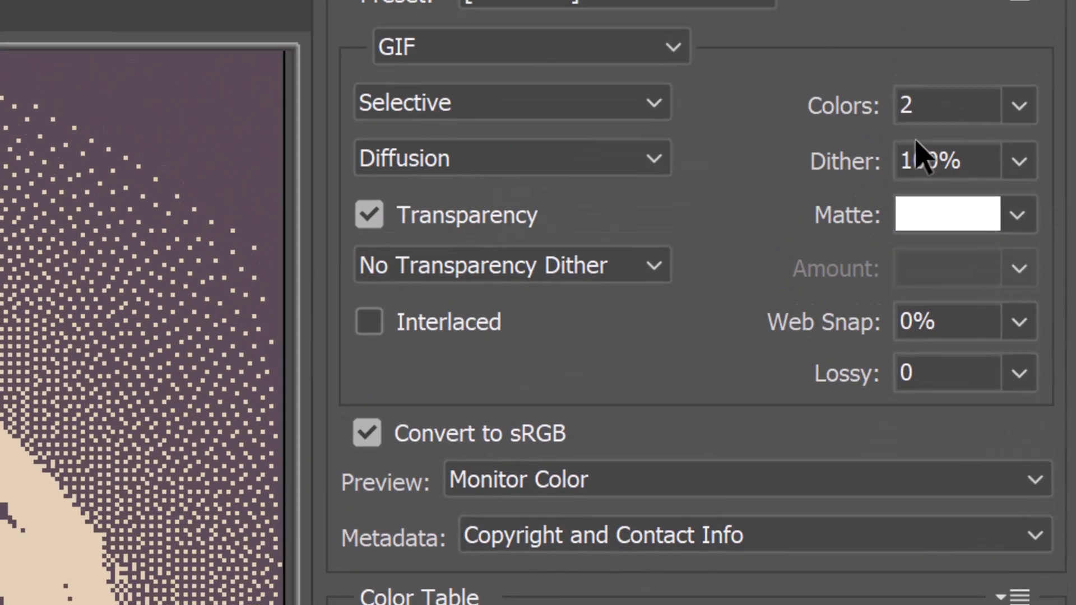
# Step the Colors value, try a 16-colour palette, then settle on 5 colours
pyautogui.press('Down')
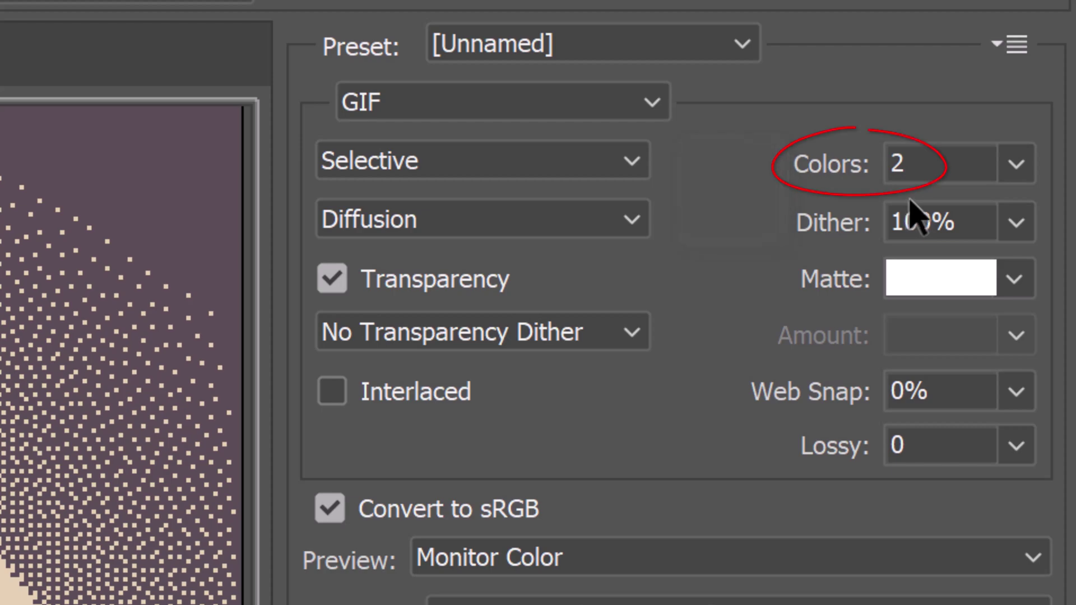
pyautogui.press('Up')
pyautogui.press('Up')
pyautogui.press('Up')
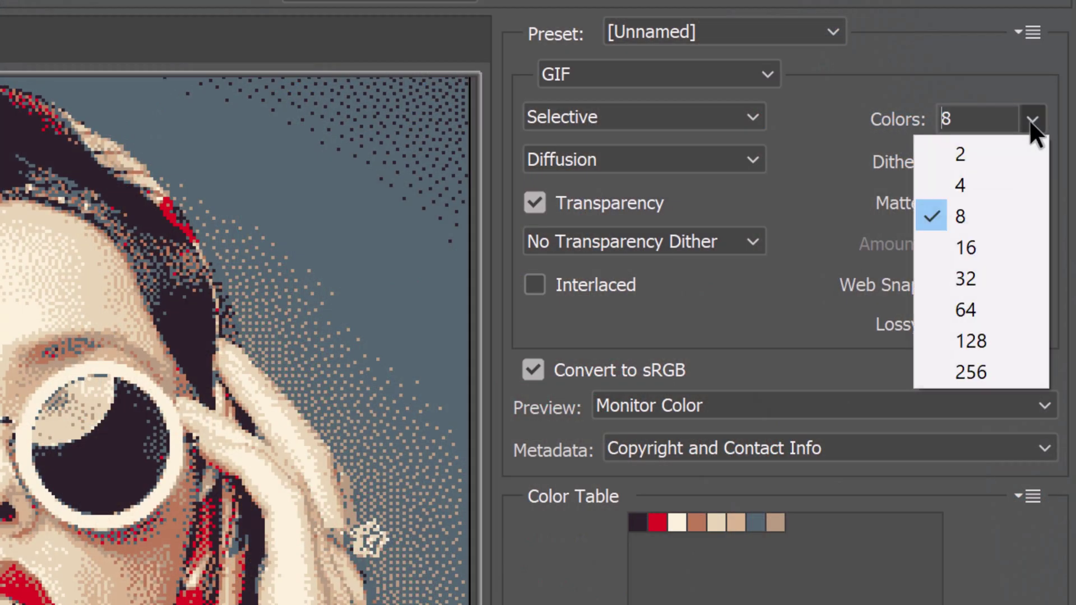
pyautogui.click(964, 244)
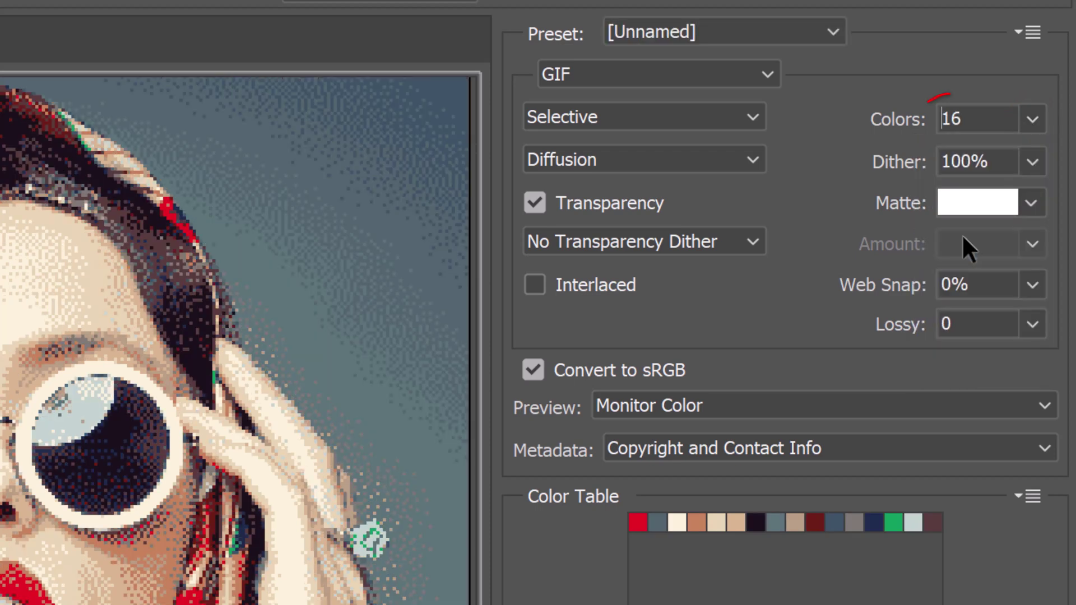
pyautogui.click(976, 118)
pyautogui.press('BackSpace')
pyautogui.press('BackSpace')
pyautogui.write('5')
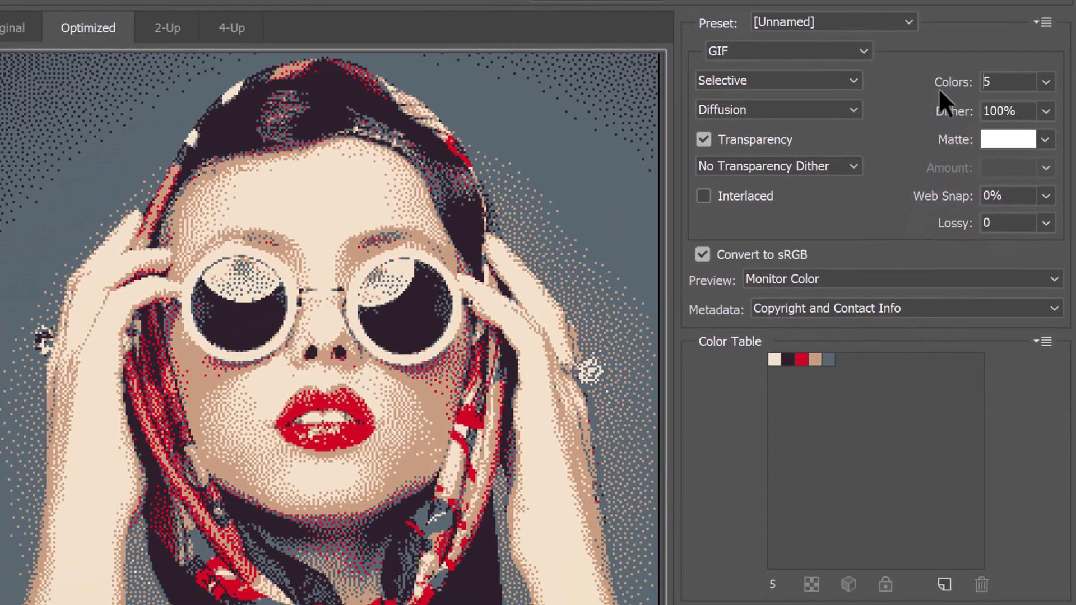
# Recolour the red palette swatch to magenta (cd18dd) via the Color Table
pyautogui.doubleClick(798, 358)
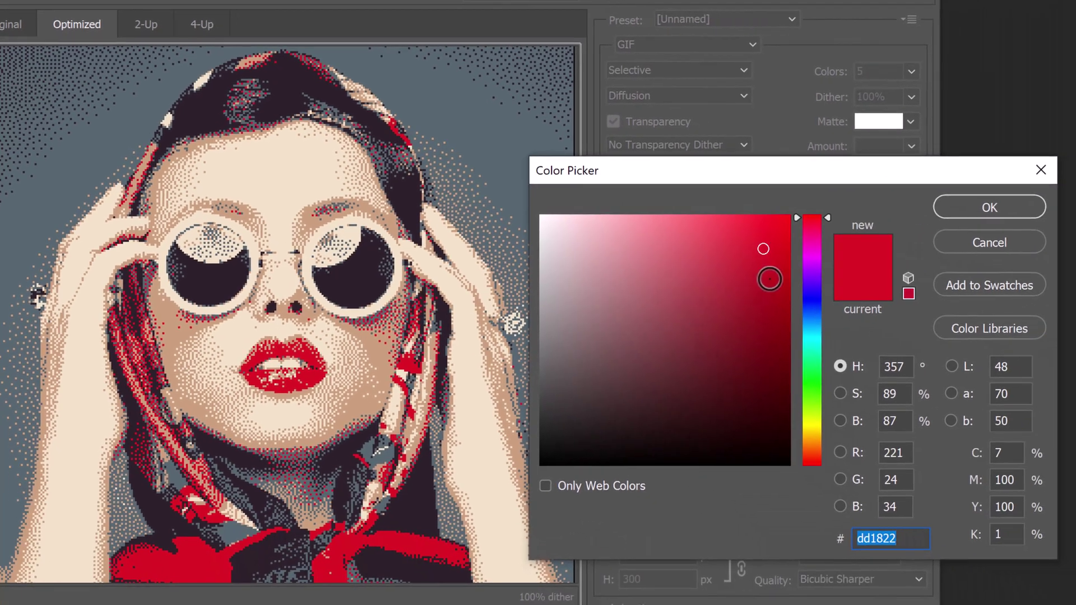
pyautogui.moveTo(805, 254); pyautogui.dragTo(803, 262)
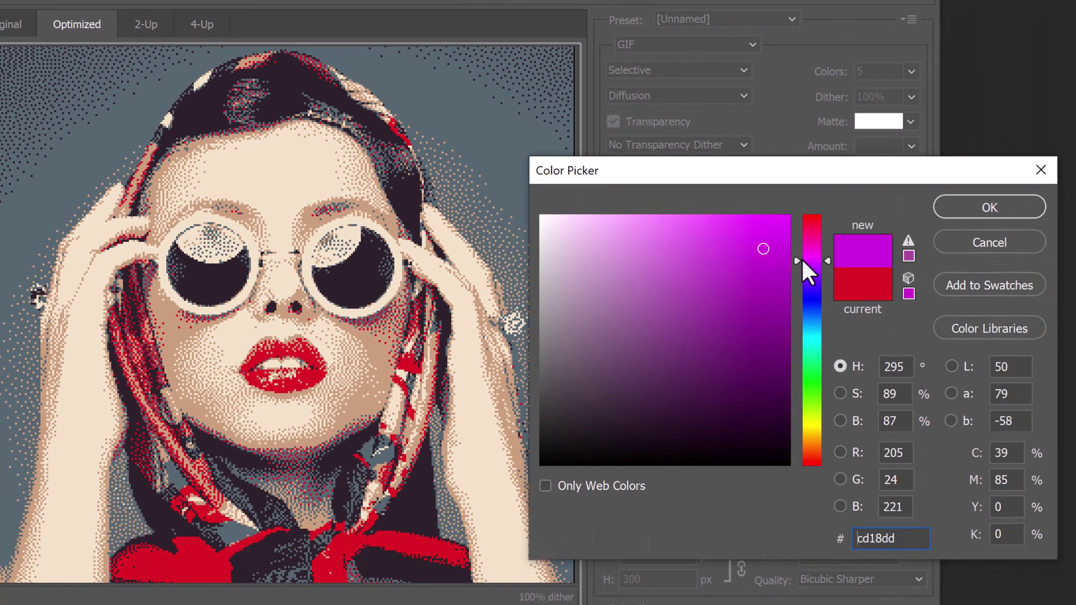
pyautogui.click(956, 207)
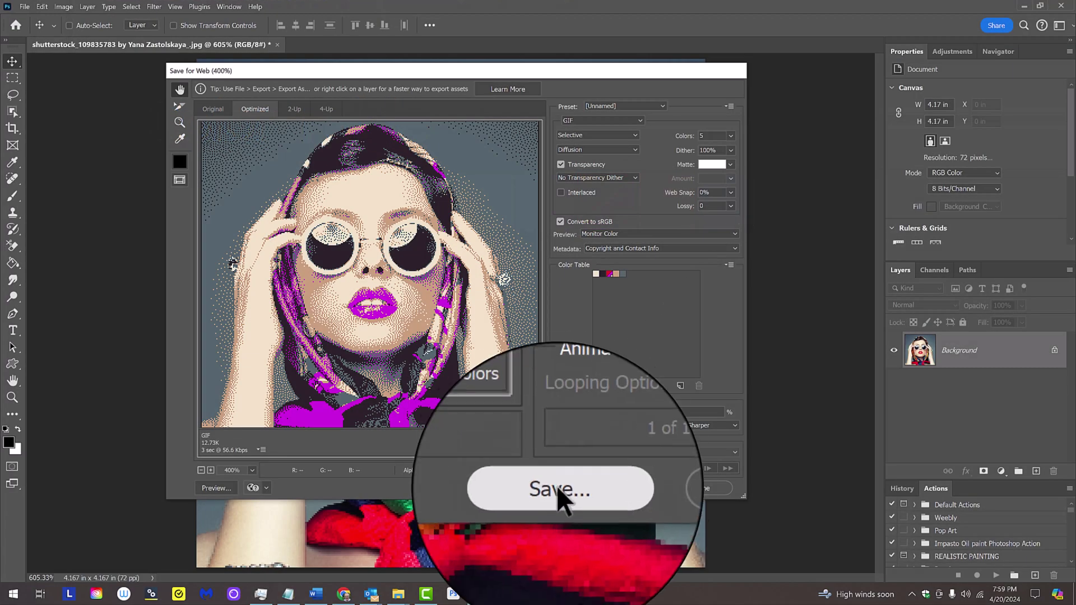
# Save the optimized GIF to the Desktop as 'dither image'
pyautogui.click(557, 488)
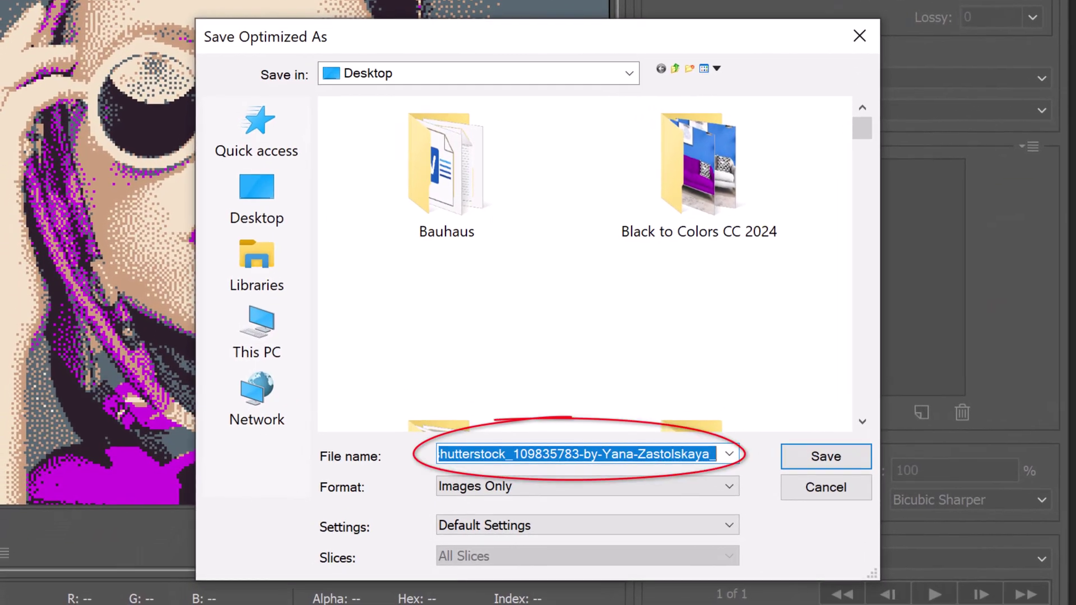
pyautogui.write('dither image')
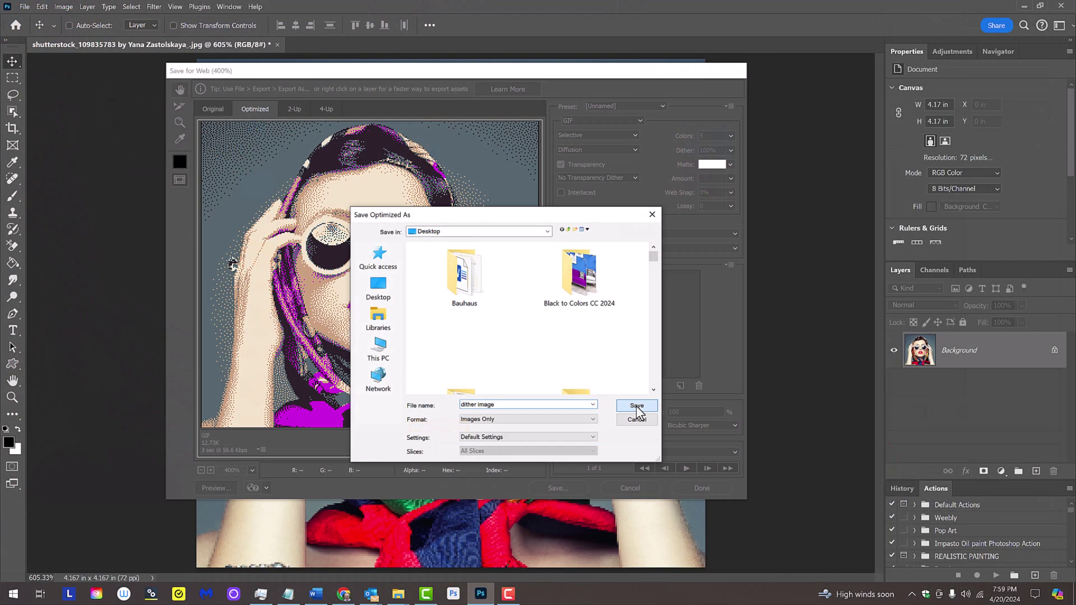
pyautogui.click(825, 458)
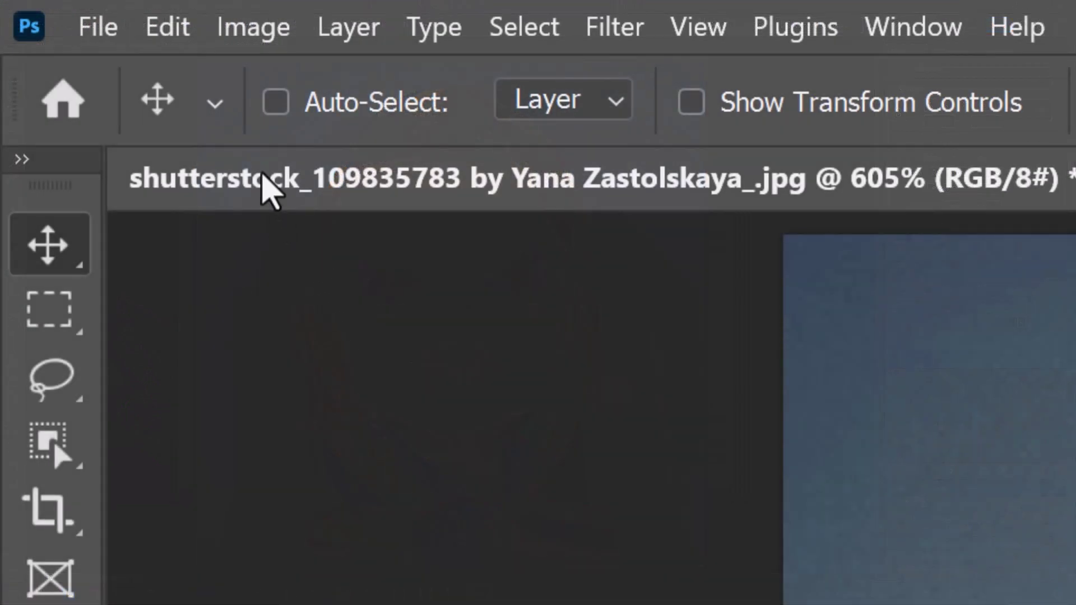
# Reopen the dither-image GIF from the Desktop as a new document
pyautogui.click(99, 27)
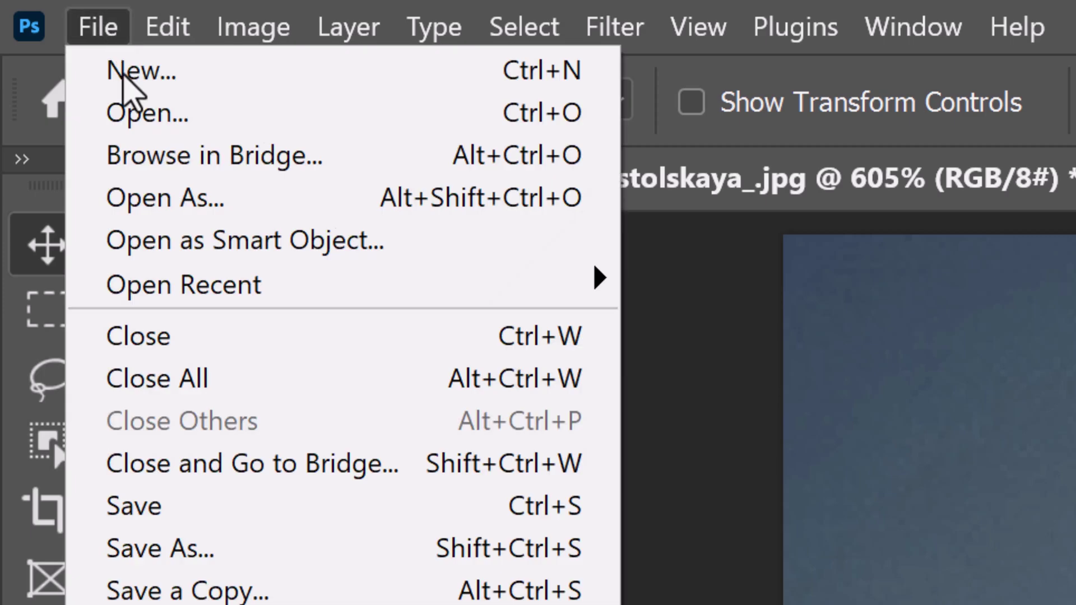
pyautogui.click(139, 119)
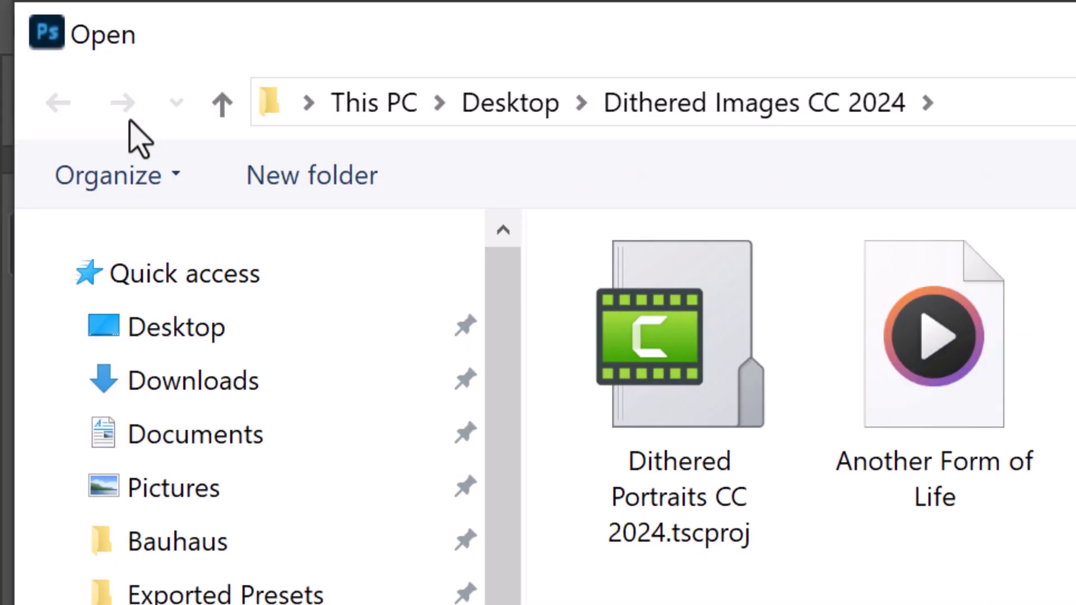
pyautogui.click(192, 341)
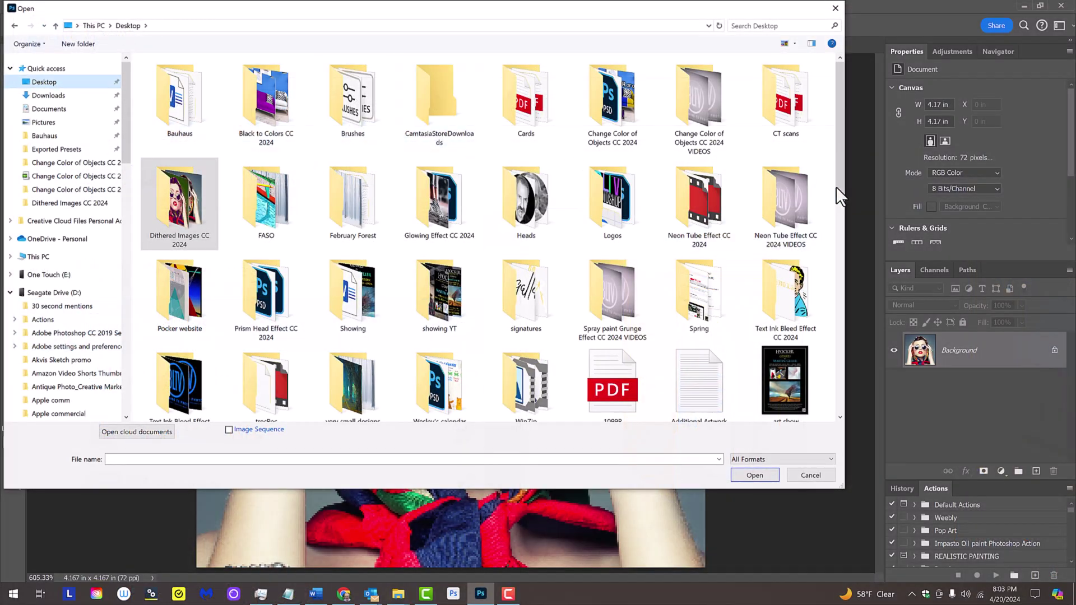
pyautogui.moveTo(839, 194); pyautogui.dragTo(839, 311)
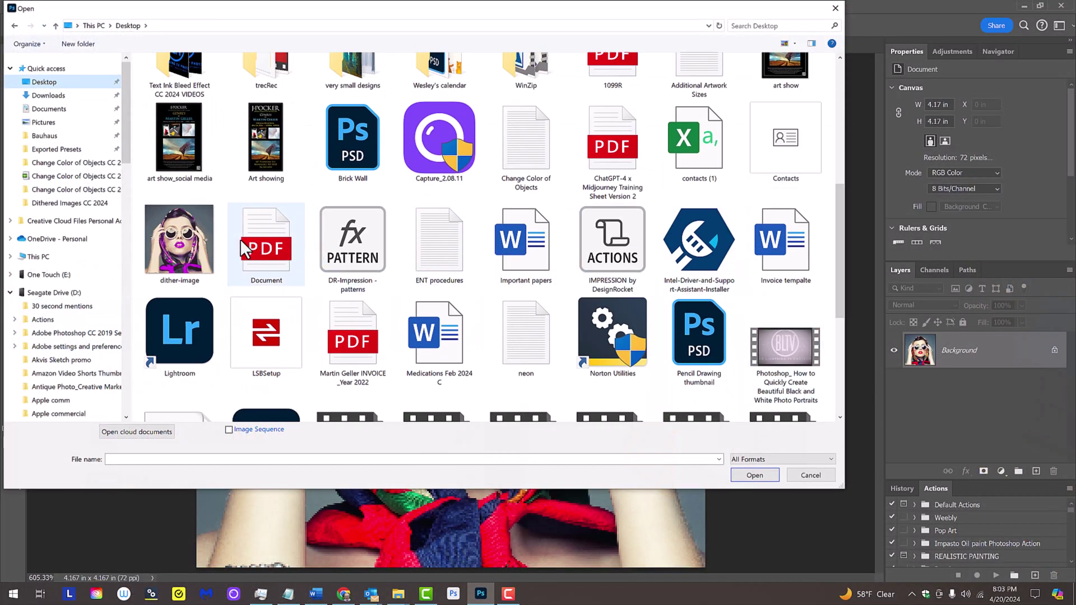
pyautogui.click(180, 253)
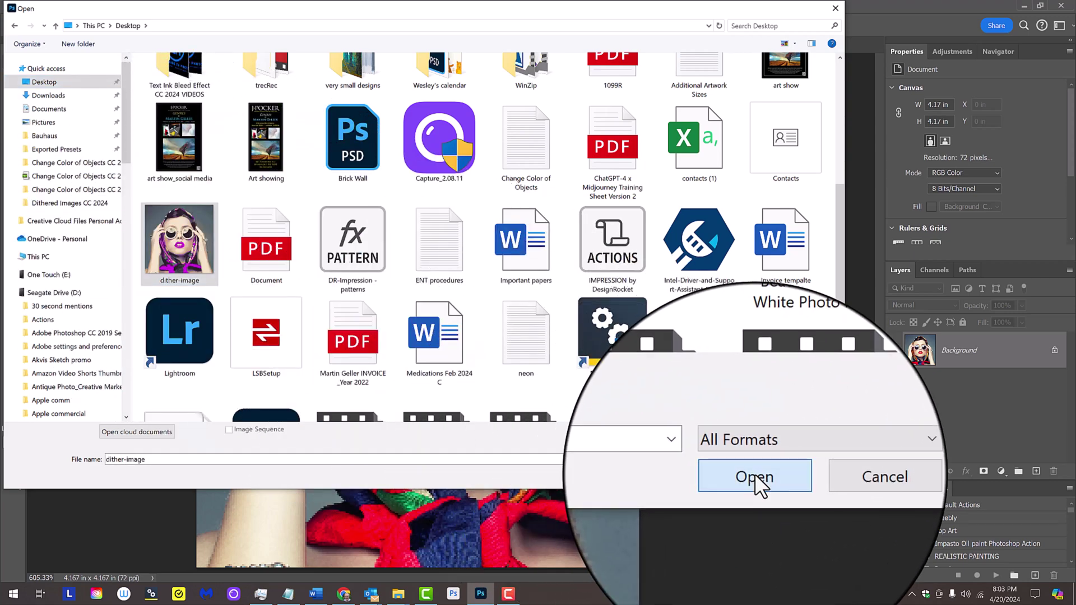
pyautogui.click(754, 481)
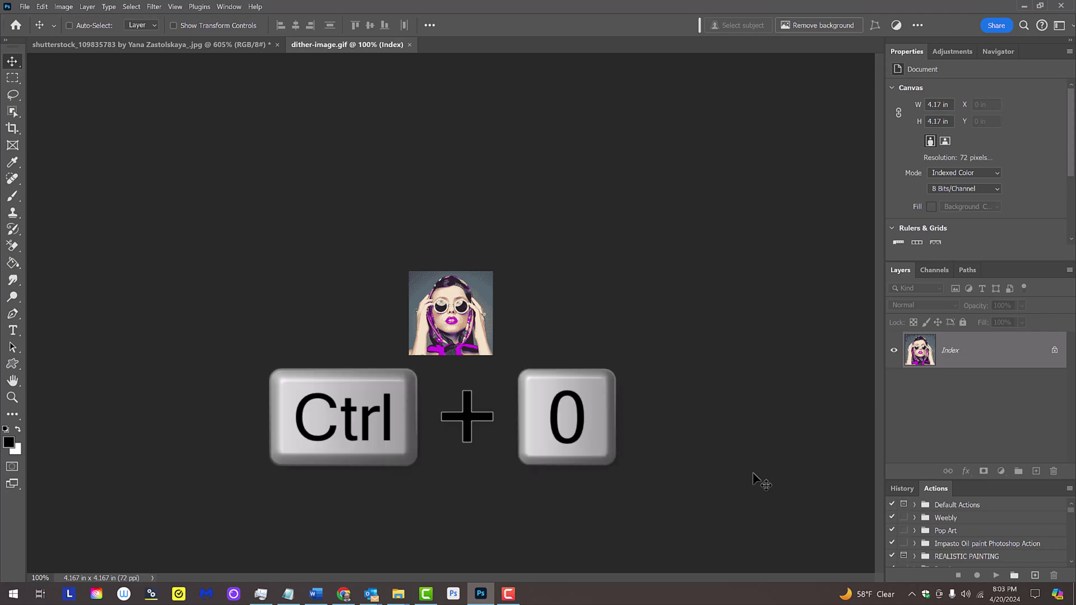
# Enlarge the GIF to 3000 px wide with Nearest Neighbor (hard edges) resampling
pyautogui.hotkey('ctrl', '0')
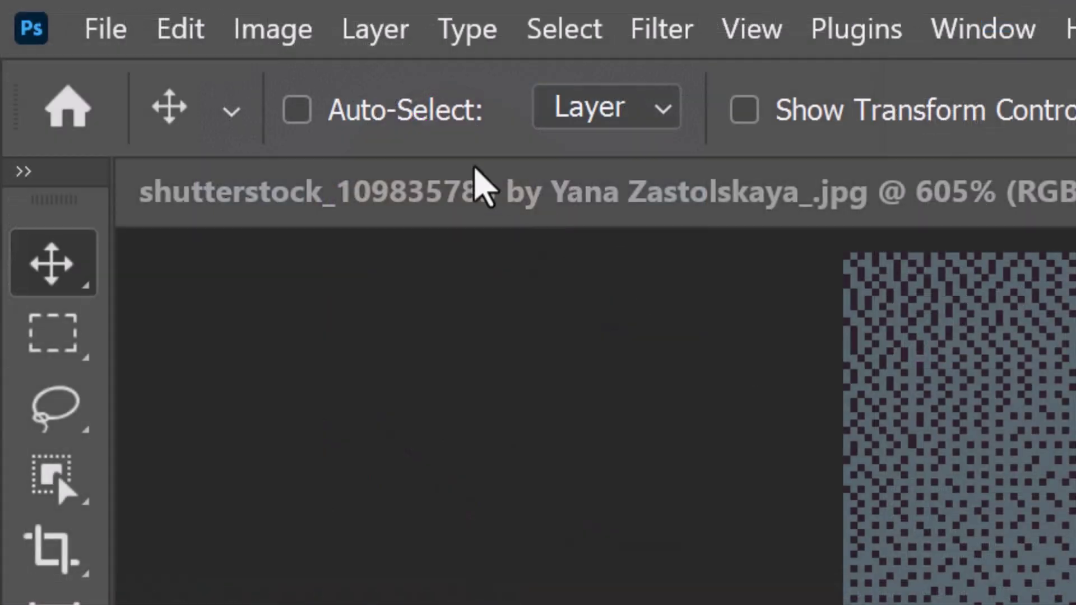
pyautogui.click(285, 34)
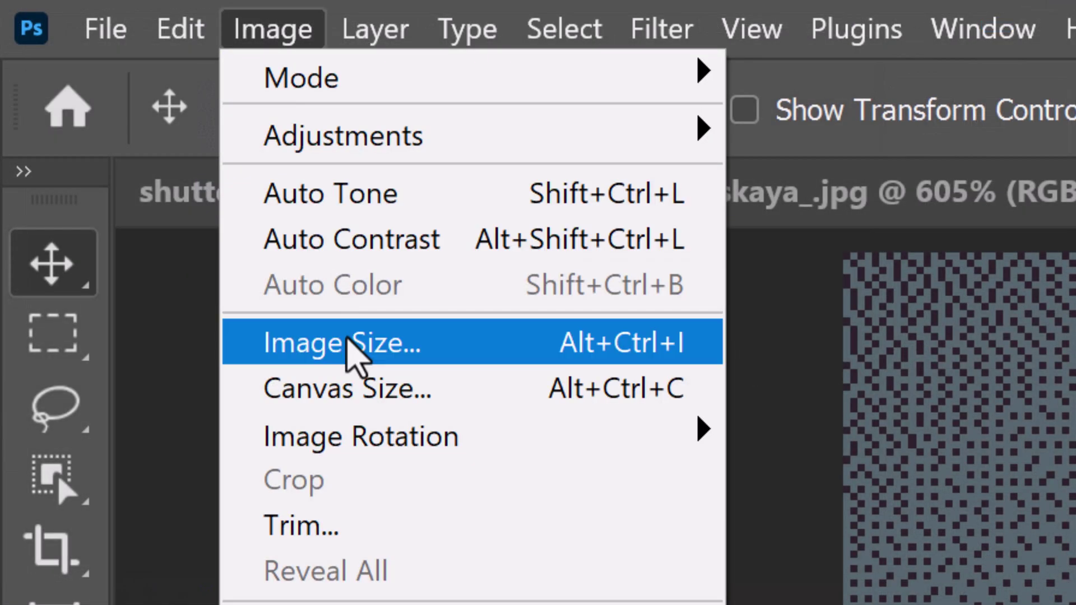
pyautogui.click(346, 340)
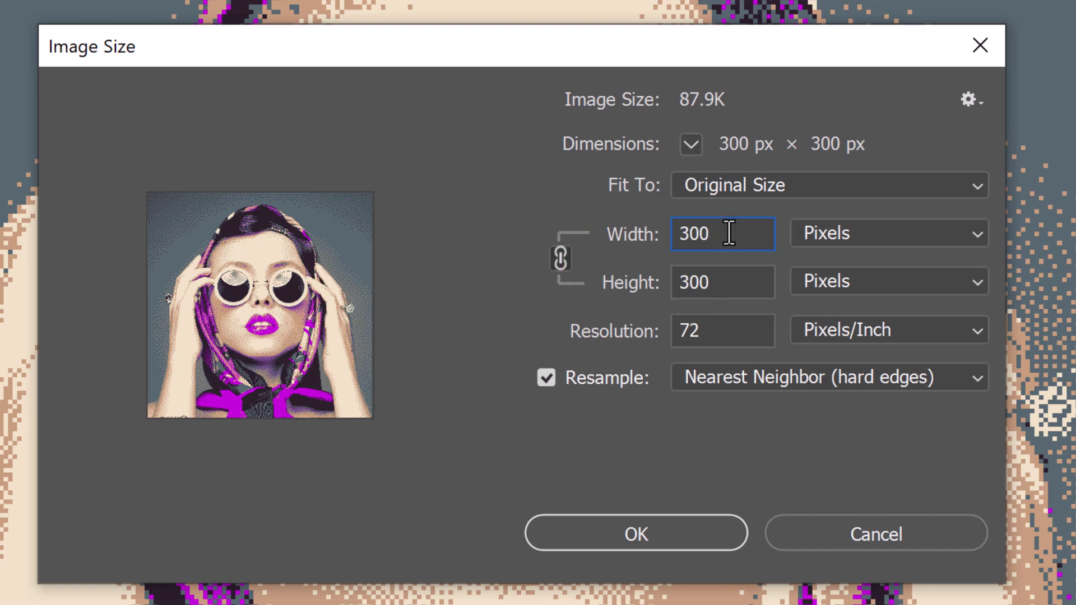
pyautogui.doubleClick(729, 233)
pyautogui.write('3000')
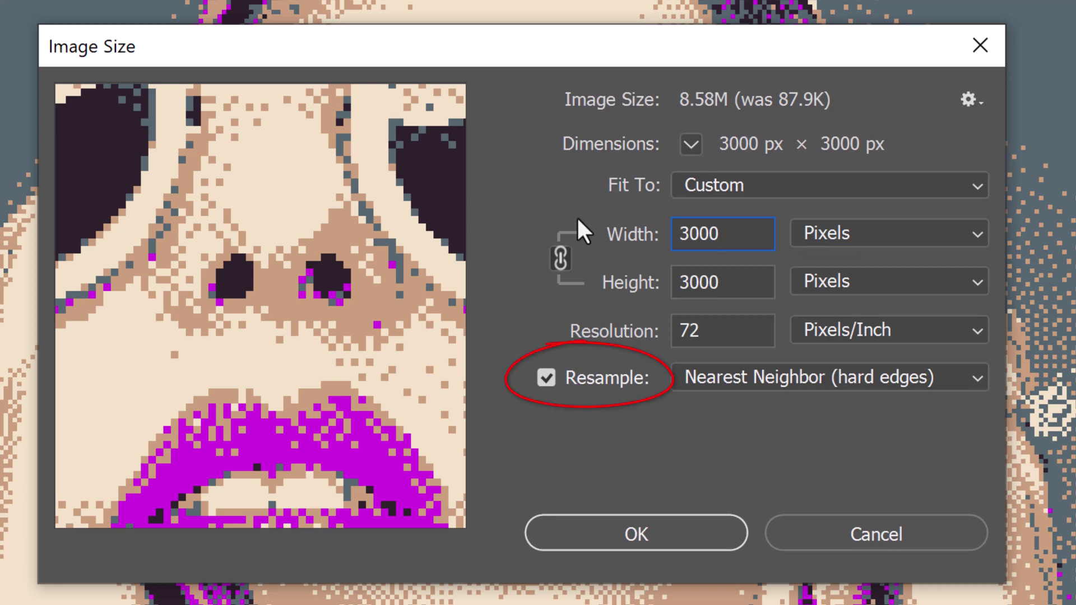
pyautogui.click(971, 377)
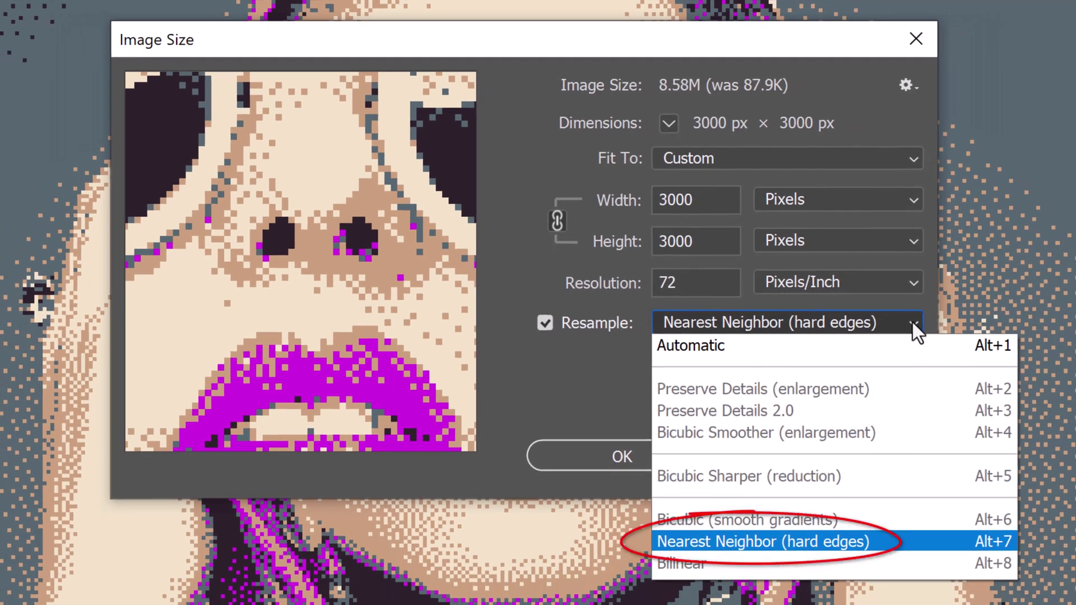
pyautogui.click(913, 322)
pyautogui.click(627, 454)
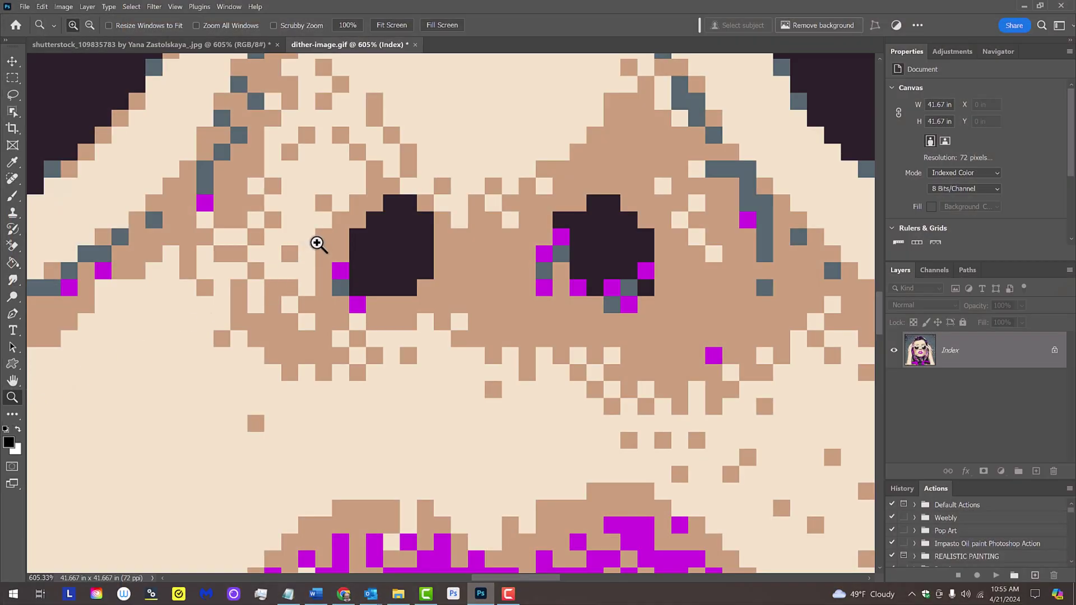
# Zoom to about 3870% around a nostril to inspect the crisp pixel blocks
pyautogui.moveTo(332, 240); pyautogui.dragTo(383, 323)
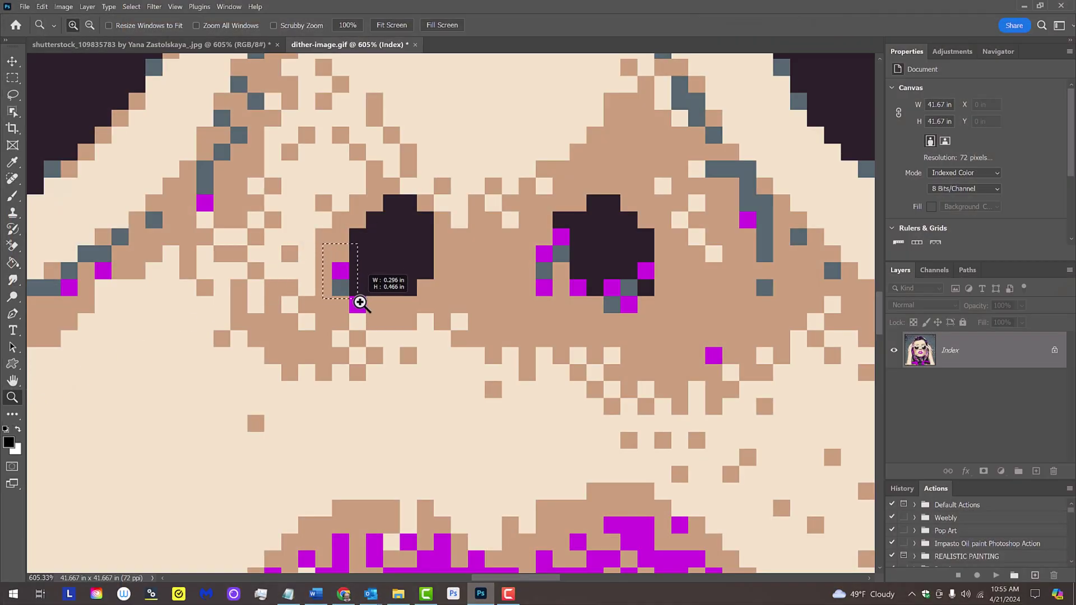